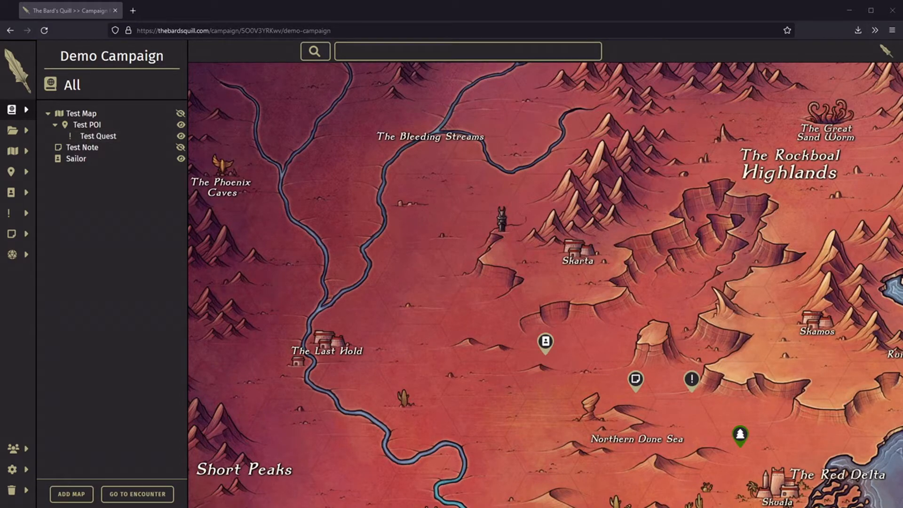
Step: Create a new battlemap from the sidebar and attach the Swamp Ruins Gridless.jpg image
{"action": "right_click", "coordinate": [90, 187]}
{"action": "left_click", "coordinate": [130, 218]}
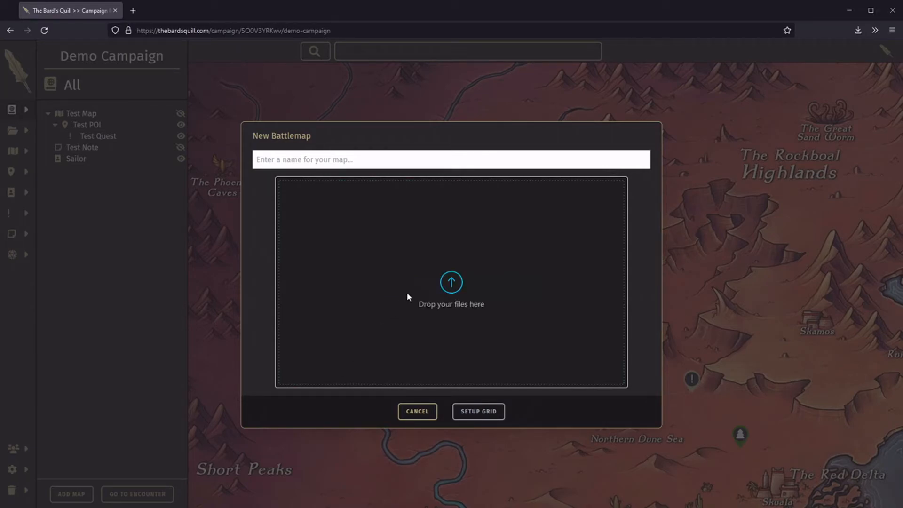
{"action": "left_click_drag", "start_coordinate": [407, 291], "coordinate": [303, 337]}
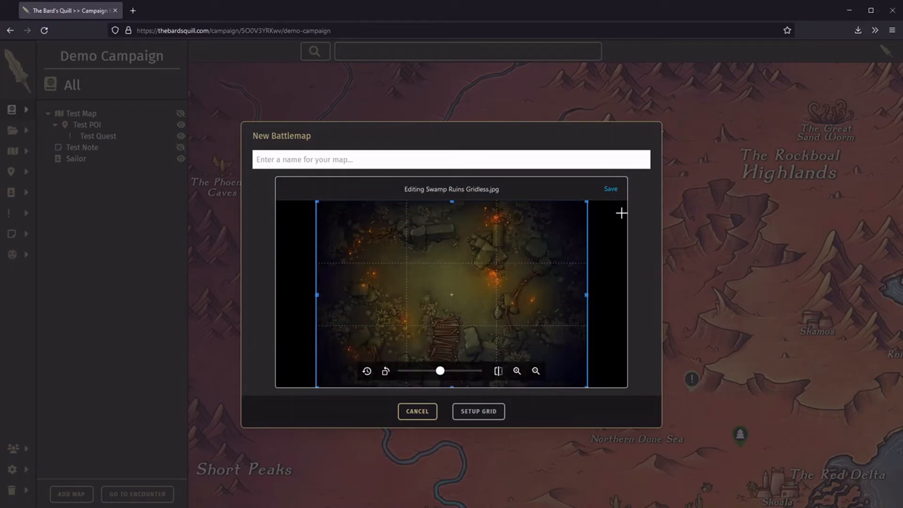
Step: Save the image and name the battlemap 'Swamp Ruins', correcting a typo
{"action": "left_click", "coordinate": [611, 189]}
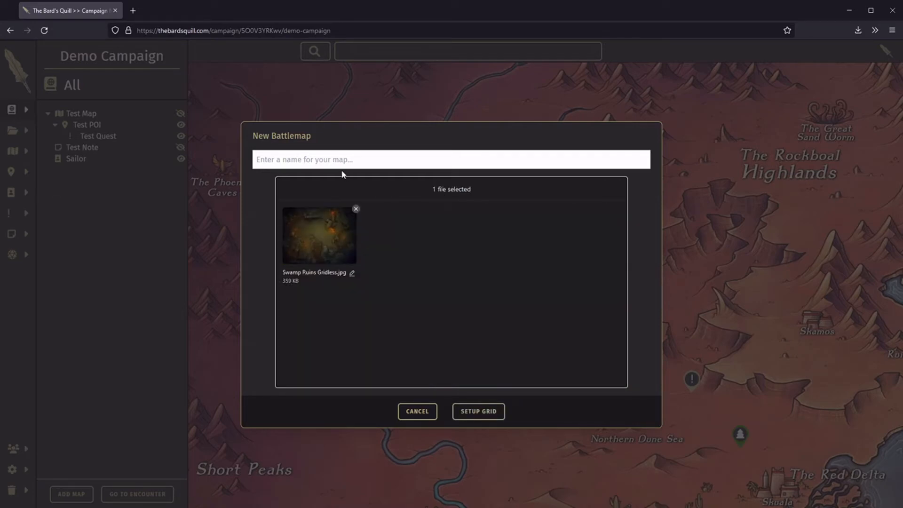
{"action": "left_click", "coordinate": [341, 160]}
{"action": "type", "text": "Swamp Ru"}
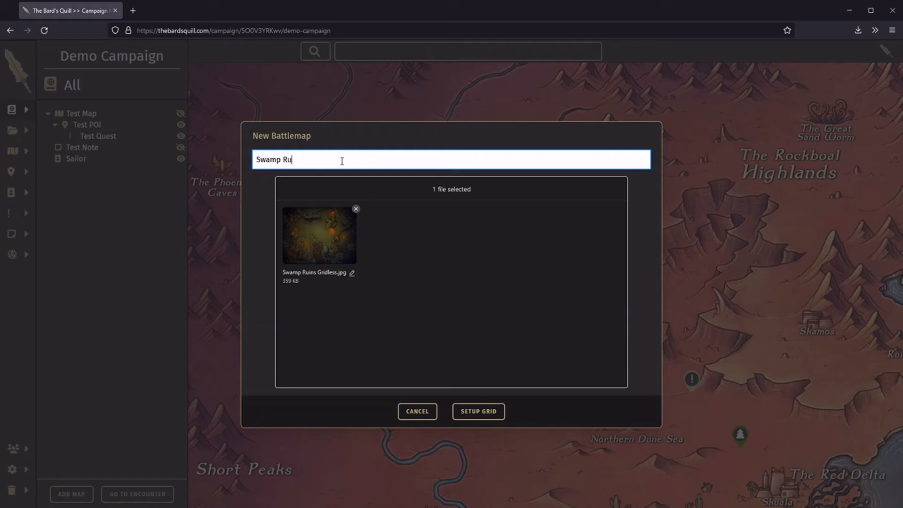
{"action": "type", "text": "ins"}
{"action": "key", "text": "BackSpace"}
{"action": "key", "text": "BackSpace"}
{"action": "key", "text": "BackSpace"}
{"action": "type", "text": "ins"}
{"action": "left_click", "coordinate": [480, 418]}
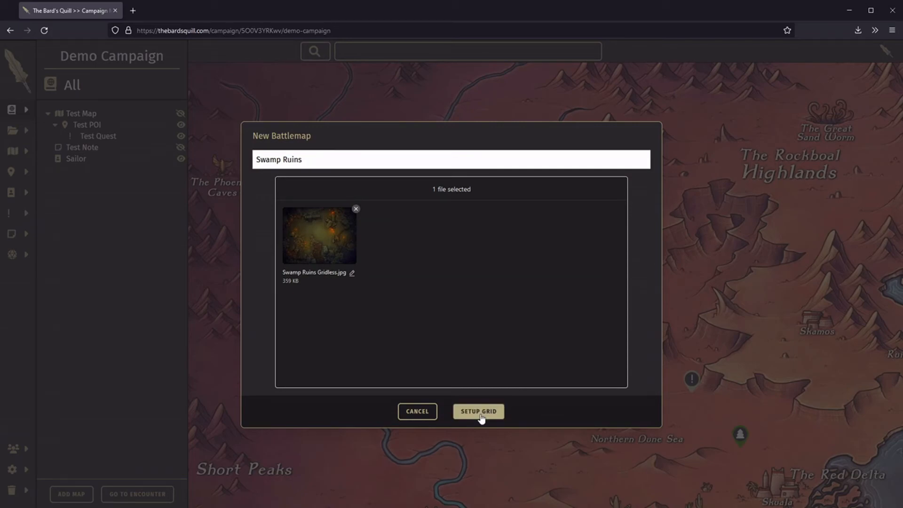
Step: Create the battlemap and set its grid row count to 16, giving 23 columns at cell size 110
{"action": "left_click", "coordinate": [480, 415]}
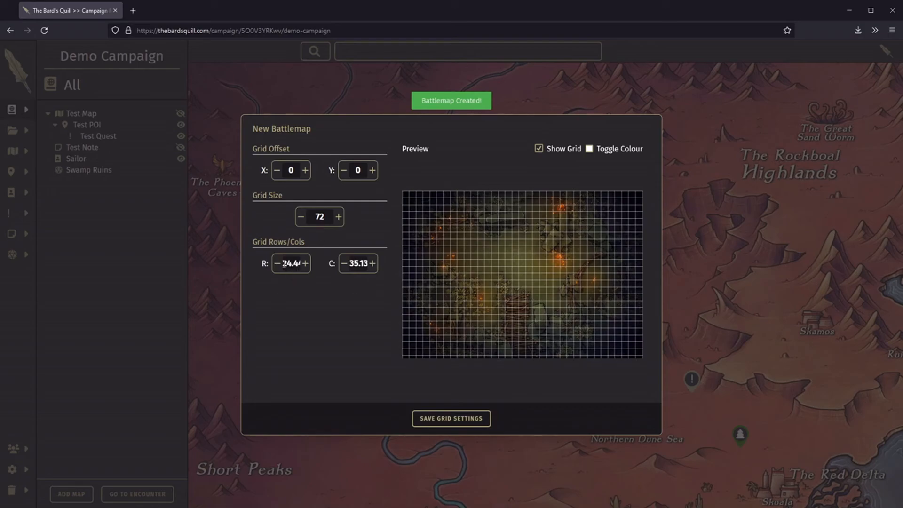
{"action": "left_click_drag", "start_coordinate": [286, 264], "coordinate": [357, 265]}
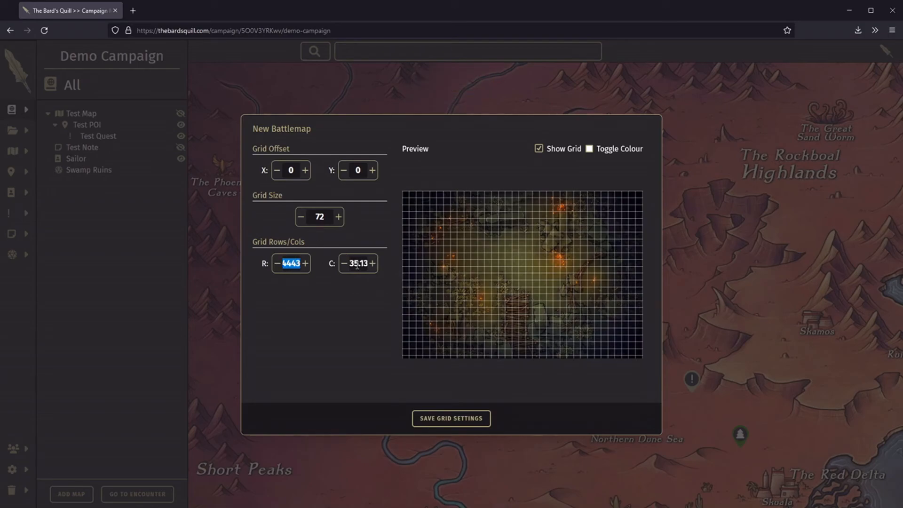
{"action": "type", "text": "16"}
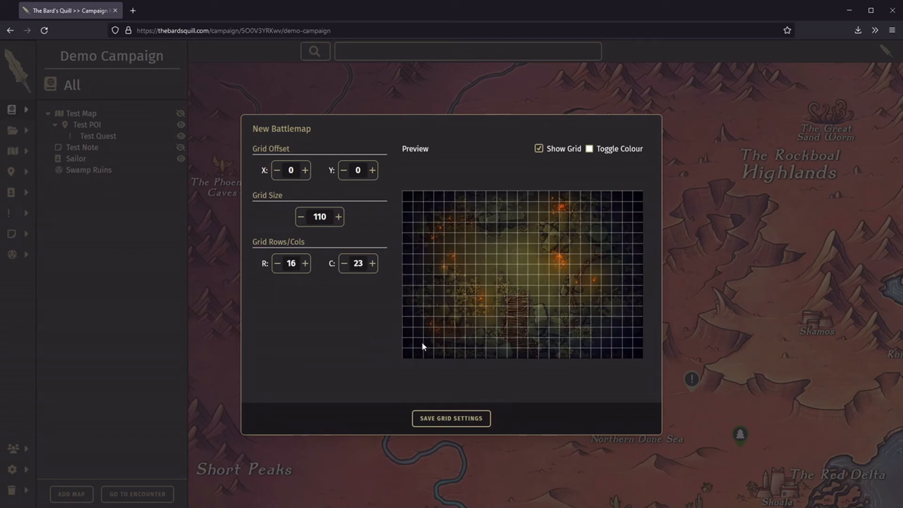
{"action": "scroll", "coordinate": [547, 292], "scroll_direction": "up", "scroll_amount": 3}
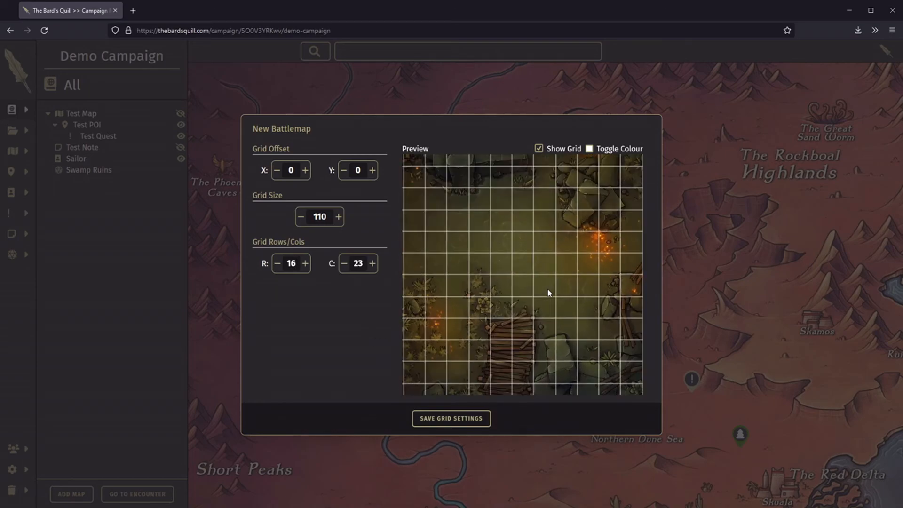